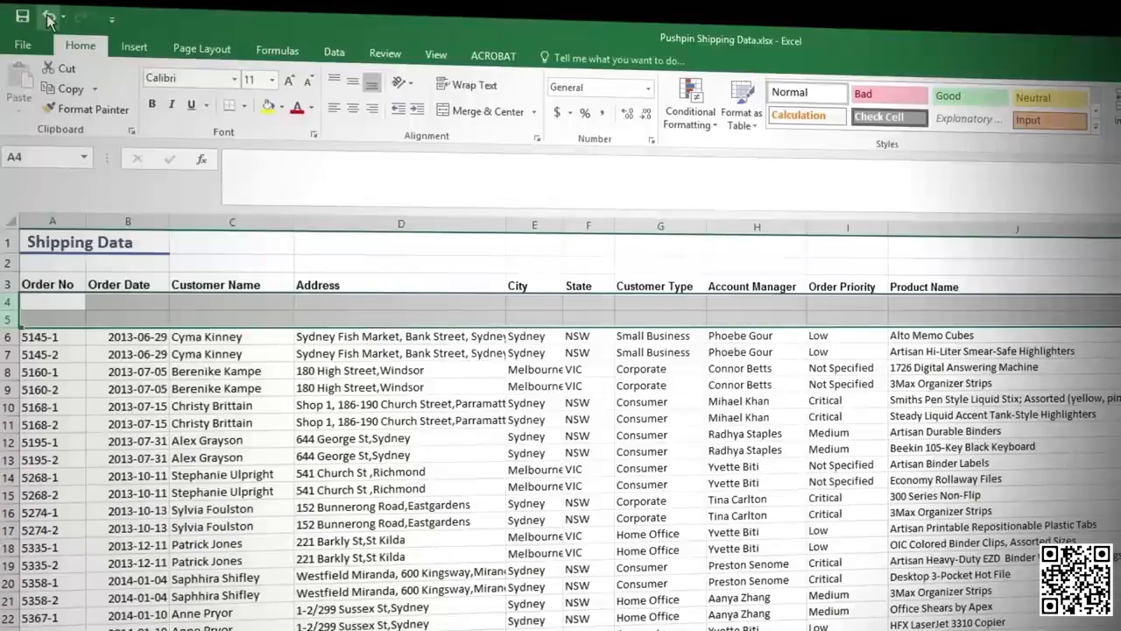
# - Delete worksheet rows 4 and 5 holding the first order's two lines
pyautogui.click(49, 18)
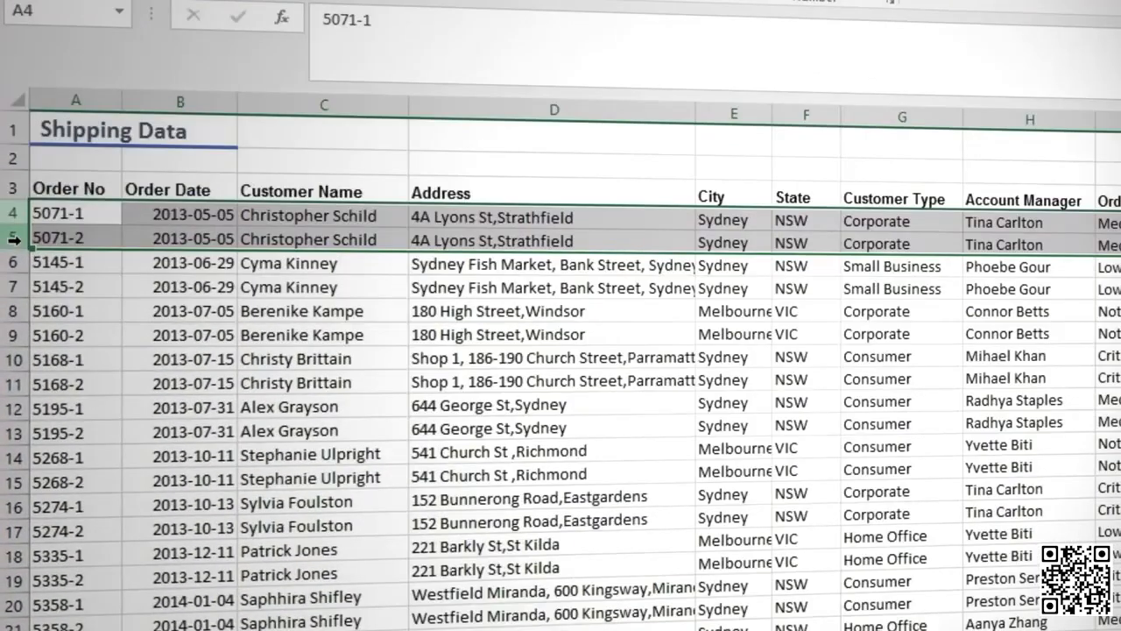
pyautogui.rightClick(14, 239)
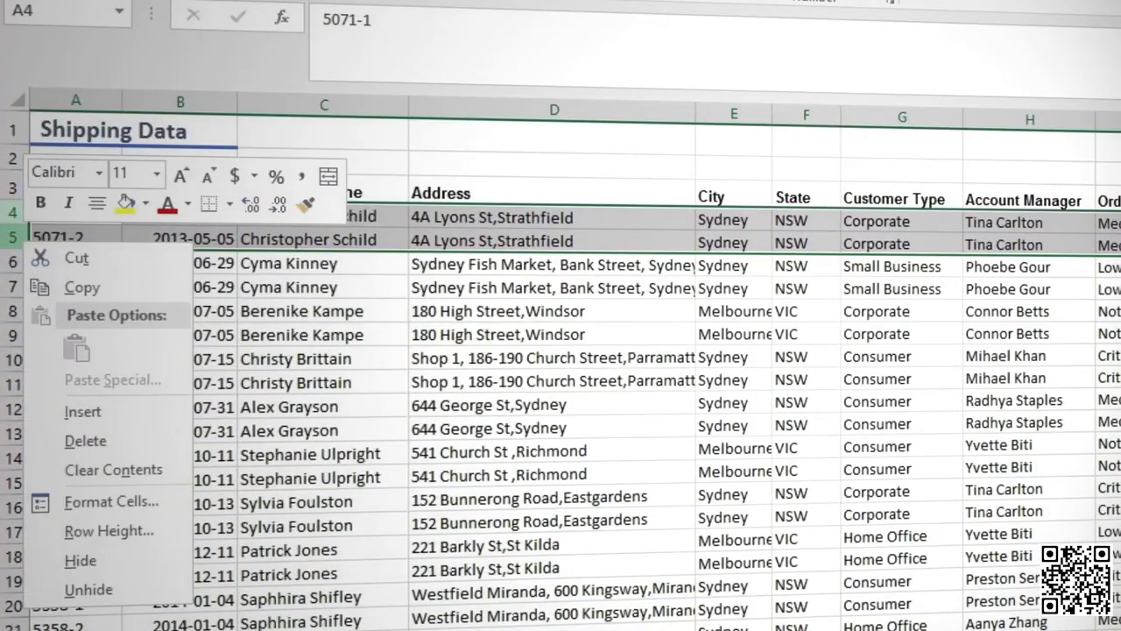
pyautogui.click(79, 440)
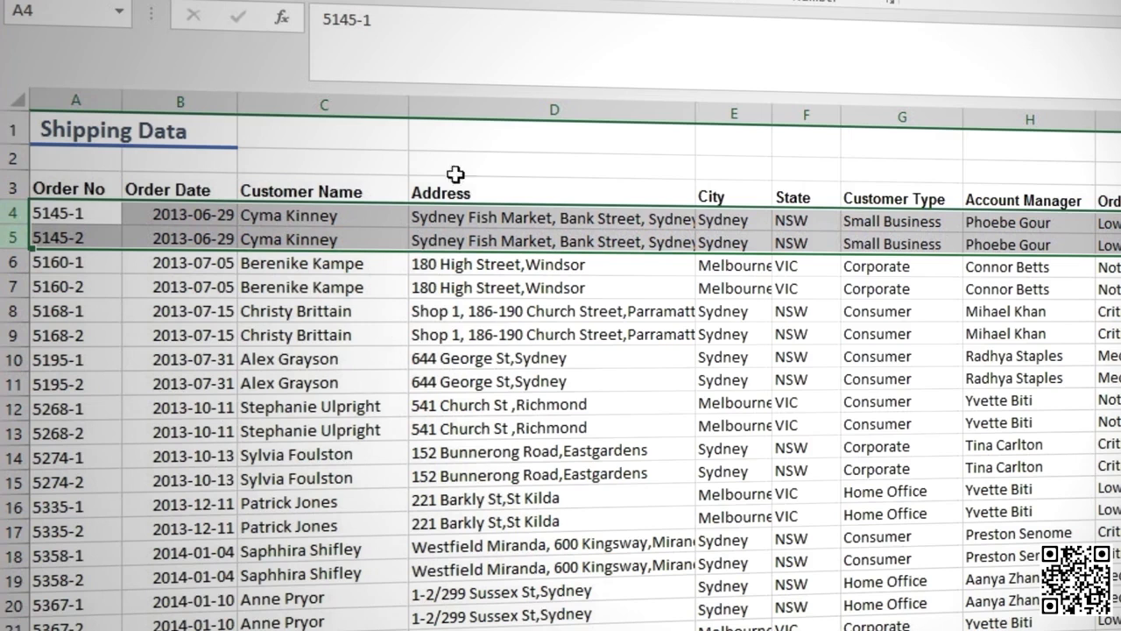
# - Delete the Address column
pyautogui.rightClick(471, 103)
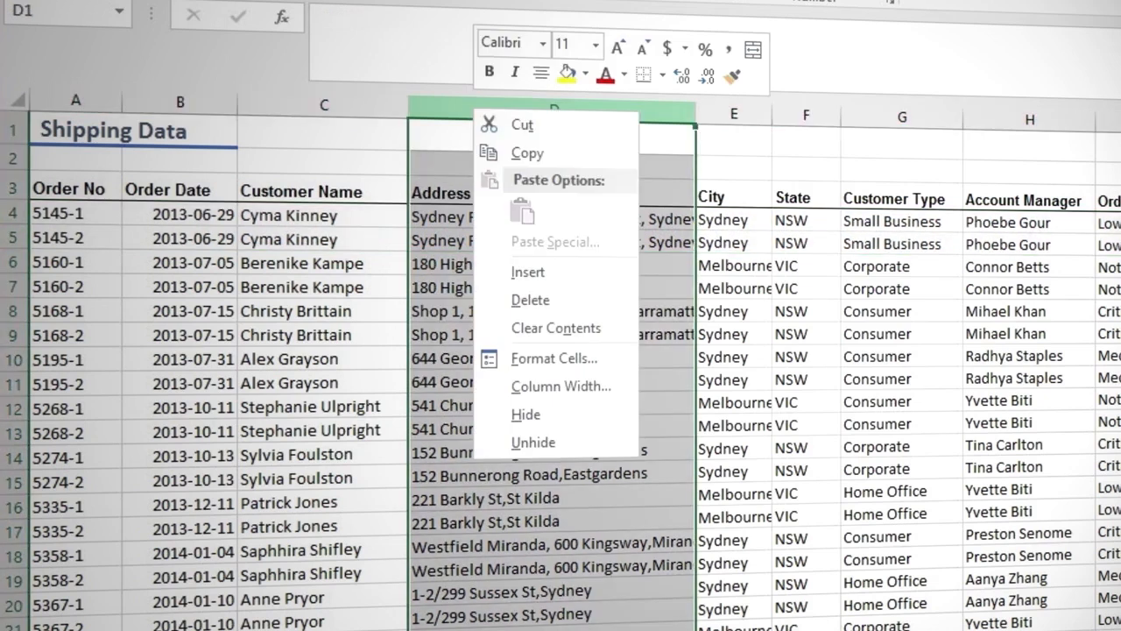
pyautogui.click(527, 300)
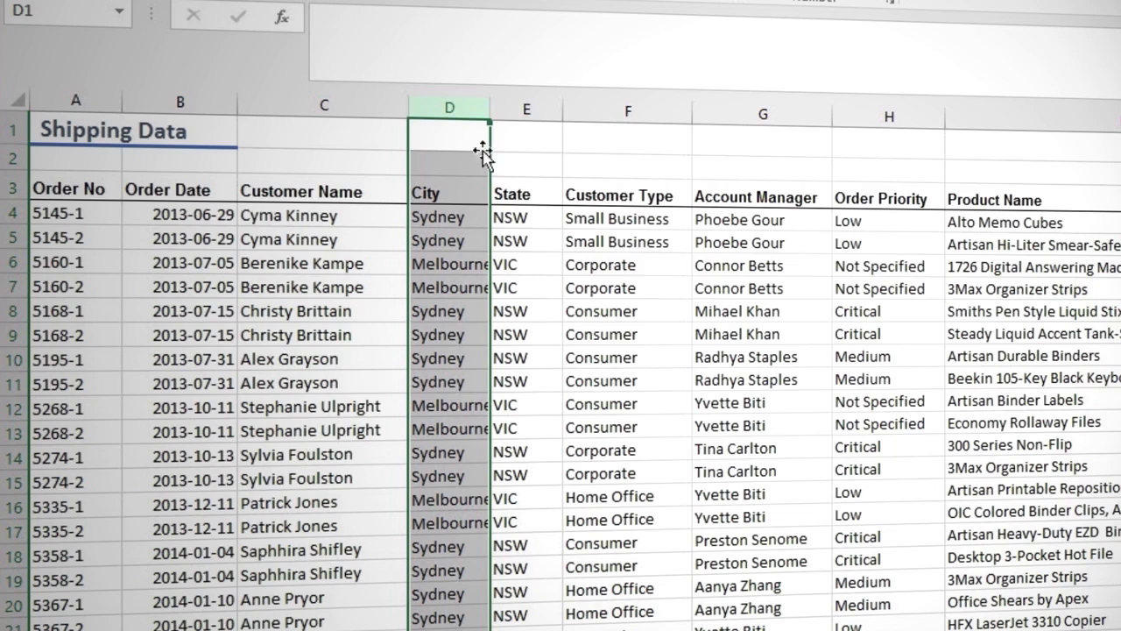
# - Delete the City and State columns, and undo both column deletions
pyautogui.click(455, 107)
pyautogui.moveTo(454, 107); pyautogui.dragTo(525, 110)
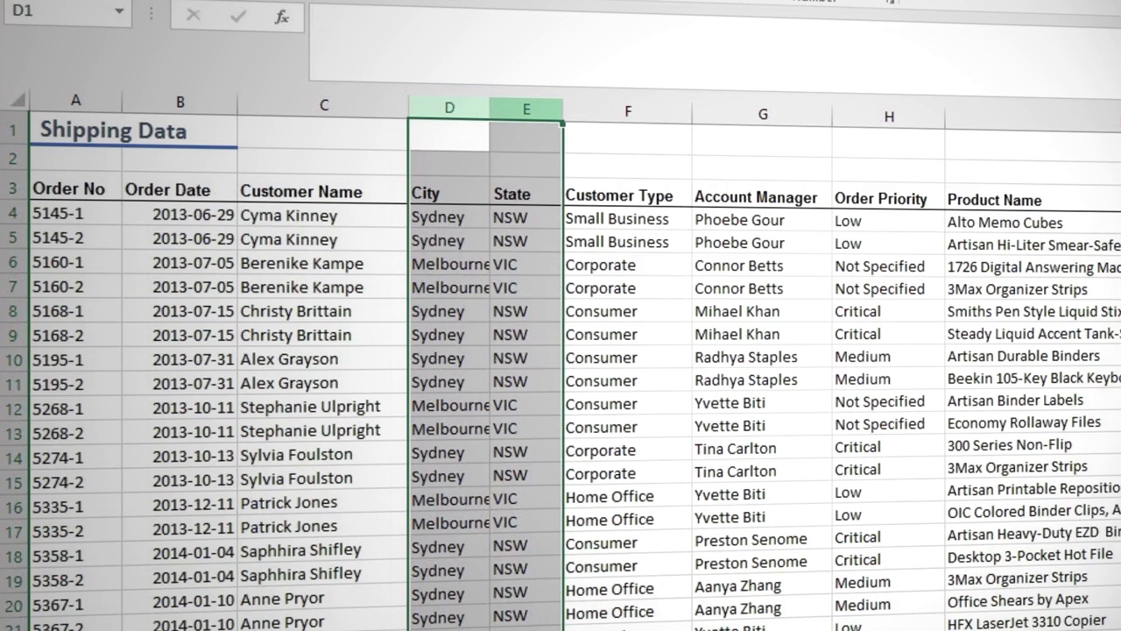
pyautogui.rightClick(522, 105)
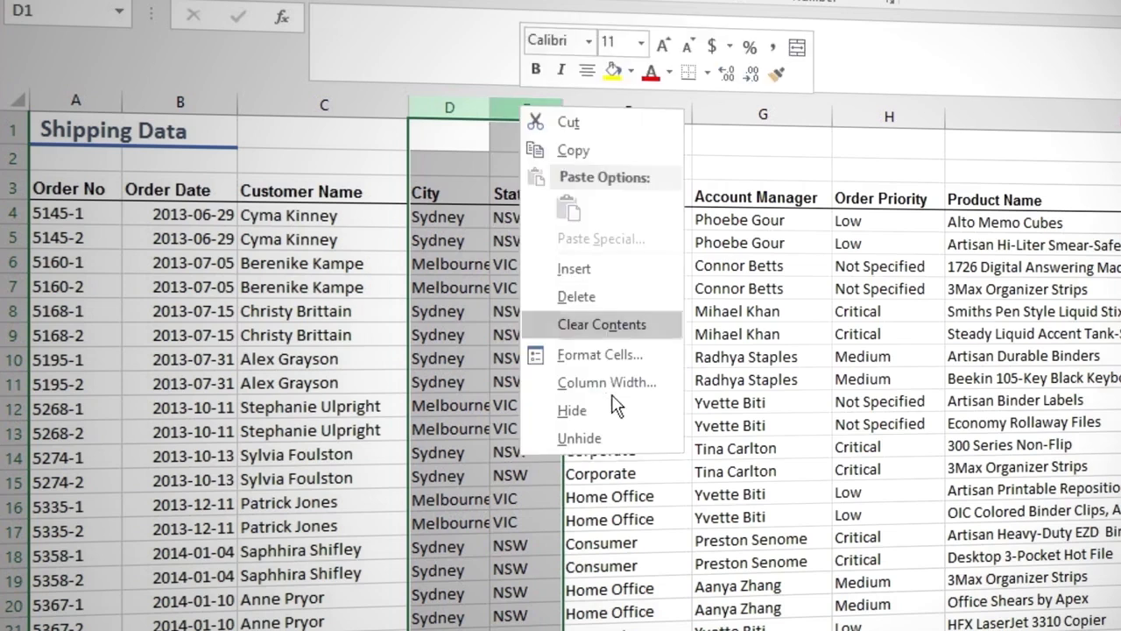
pyautogui.click(578, 297)
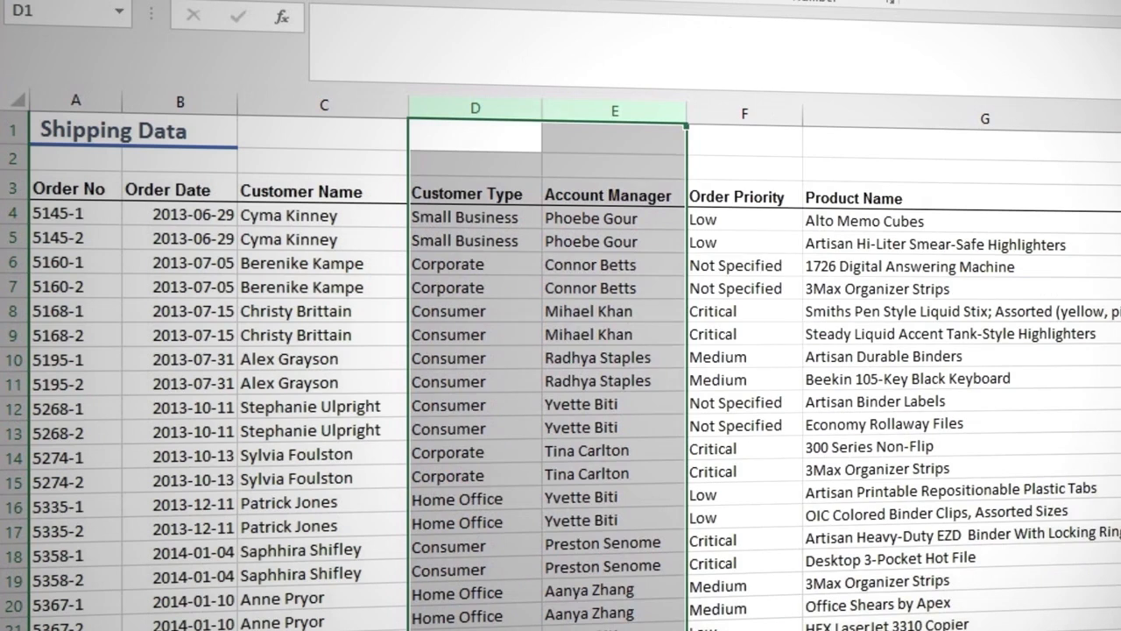
pyautogui.hotkey('ctrl', 'z')
pyautogui.hotkey('ctrl', 'z')
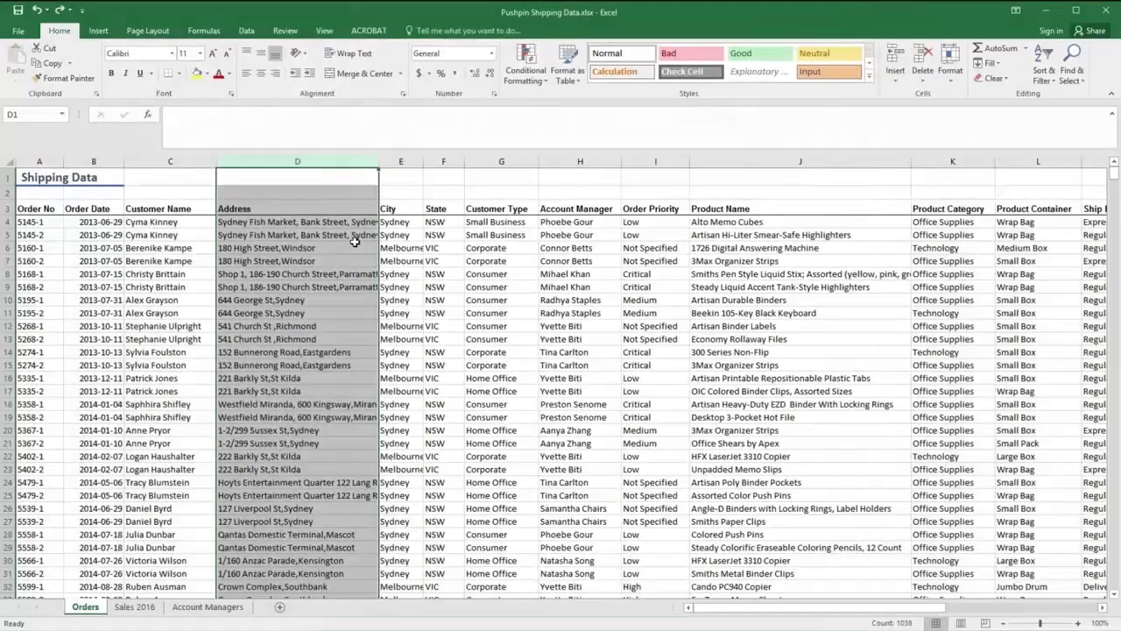
# - Insert a blank column before the Address column
pyautogui.moveTo(771, 611); pyautogui.dragTo(832, 612)
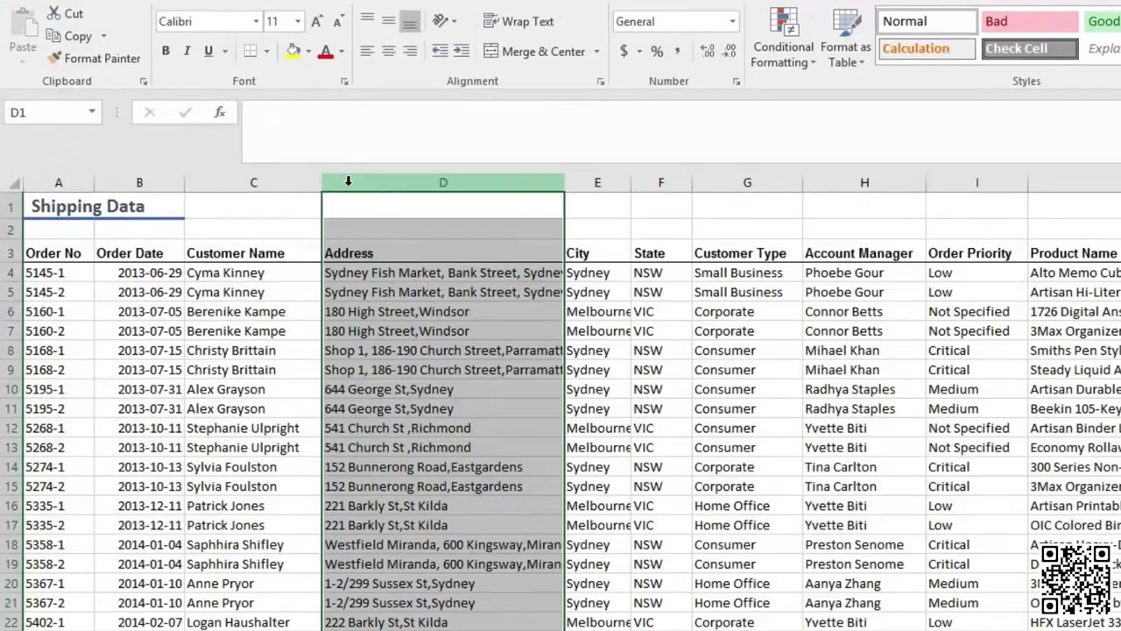
pyautogui.rightClick(348, 181)
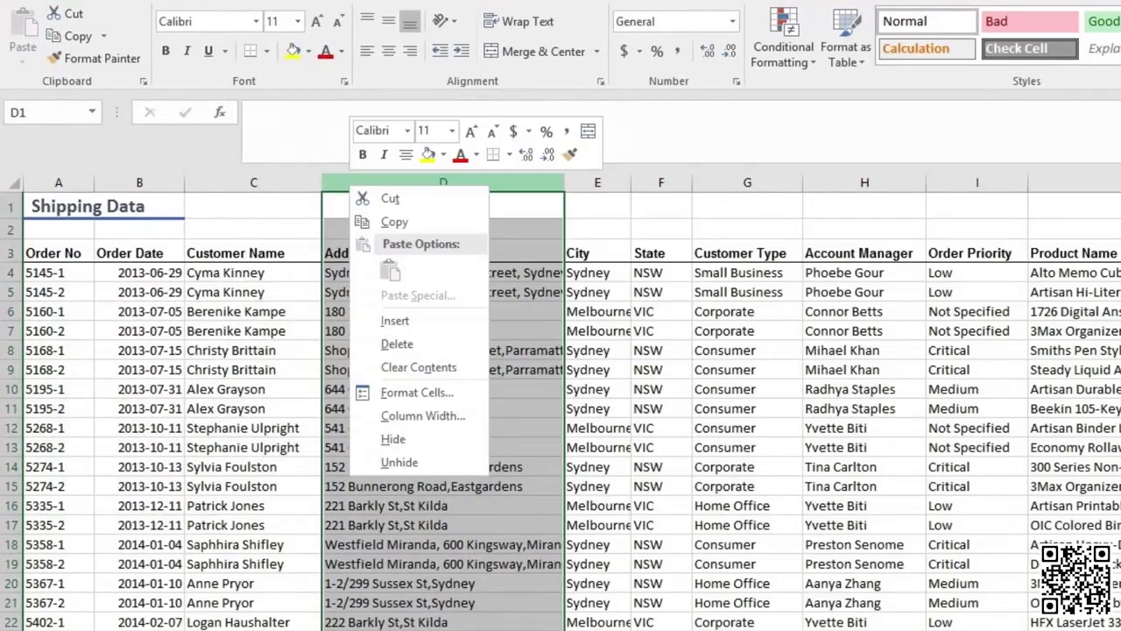
pyautogui.click(400, 319)
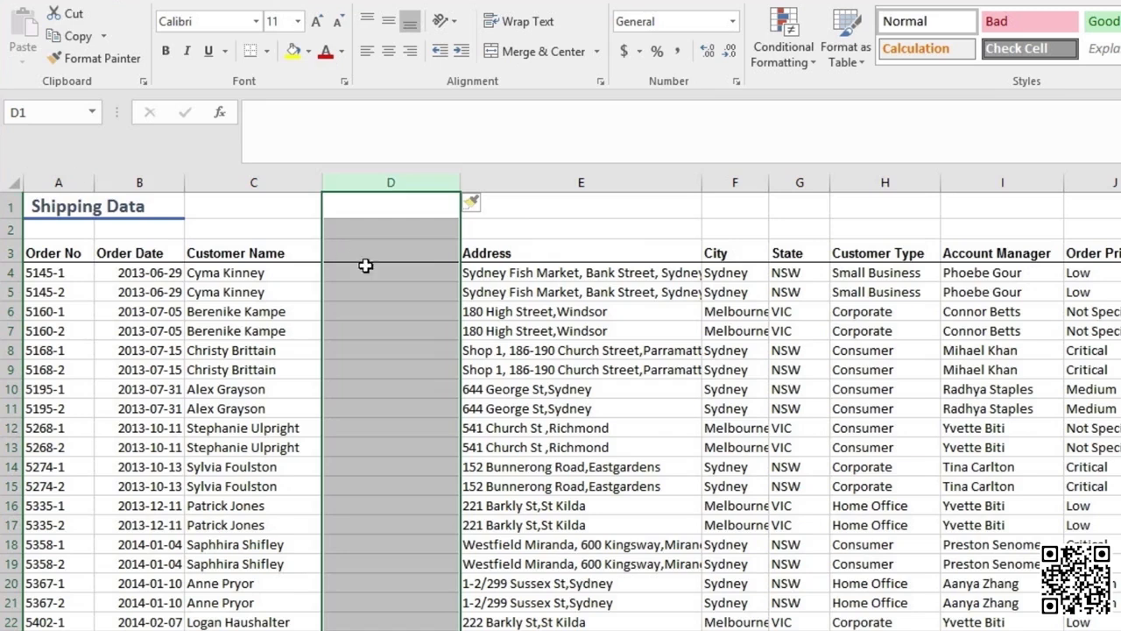
# - Enter the header Average Cost in cell D3 of the new column
pyautogui.click(415, 252)
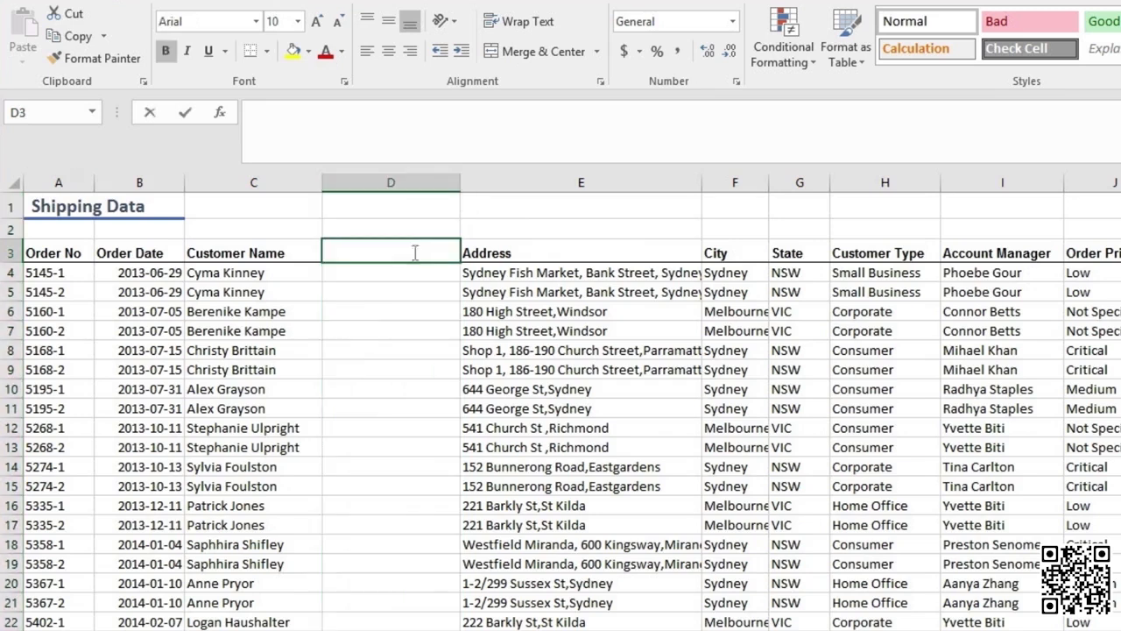
pyautogui.write('Average Cost')
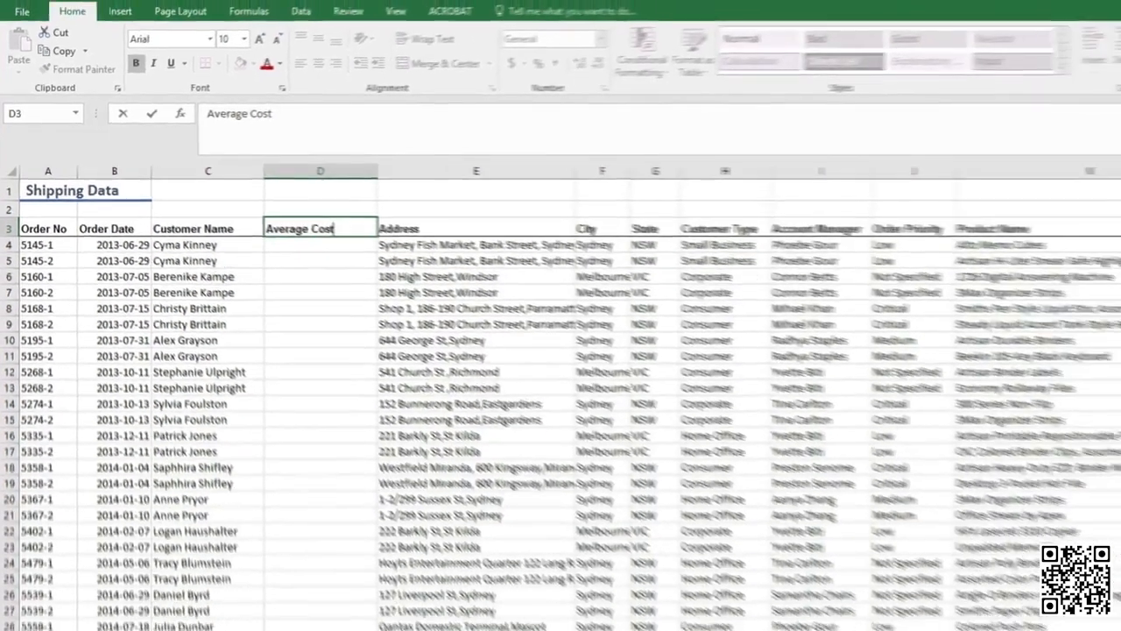
pyautogui.press('Return')
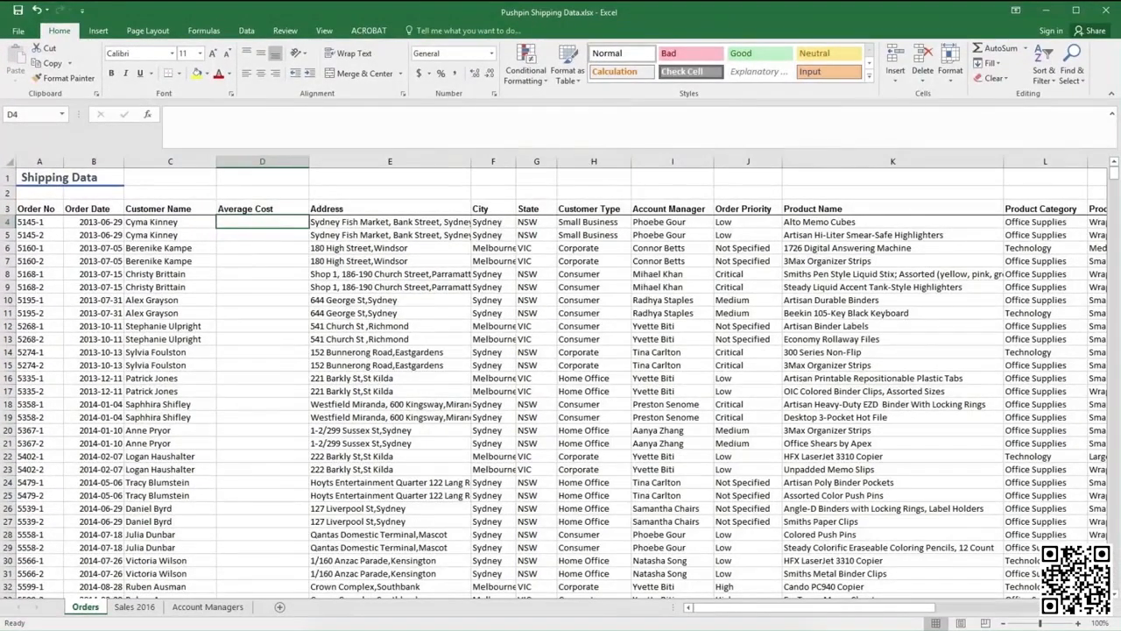
# - Enter a formula in D4 dividing the Total in X4 by the Order Quantity in R4
pyautogui.write('=')
pyautogui.press('Right')
pyautogui.press('Right')
pyautogui.press('Right')
pyautogui.press('Right')
pyautogui.press('Right')
pyautogui.press('Right')
pyautogui.press('Right')
pyautogui.press('Right')
pyautogui.press('Right')
pyautogui.press('Right')
pyautogui.press('Right')
pyautogui.press('Right')
pyautogui.press('Right')
pyautogui.press('Right')
pyautogui.press('Right')
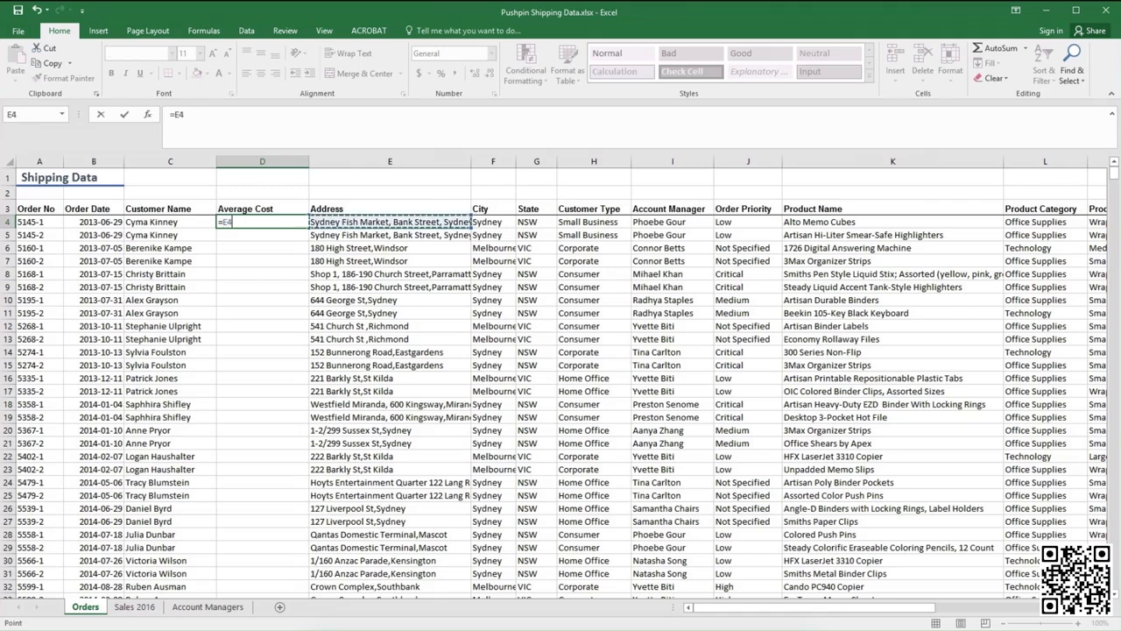
pyautogui.press('Right')
pyautogui.press('Right')
pyautogui.press('Right')
pyautogui.press('Right')
pyautogui.press('Right')
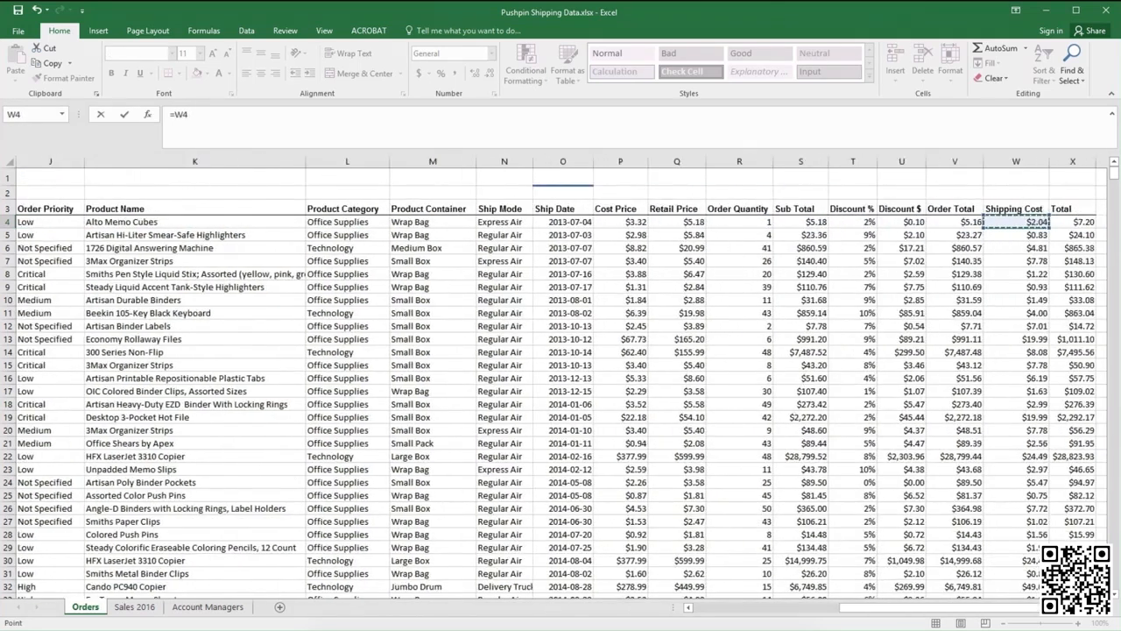
pyautogui.write('/')
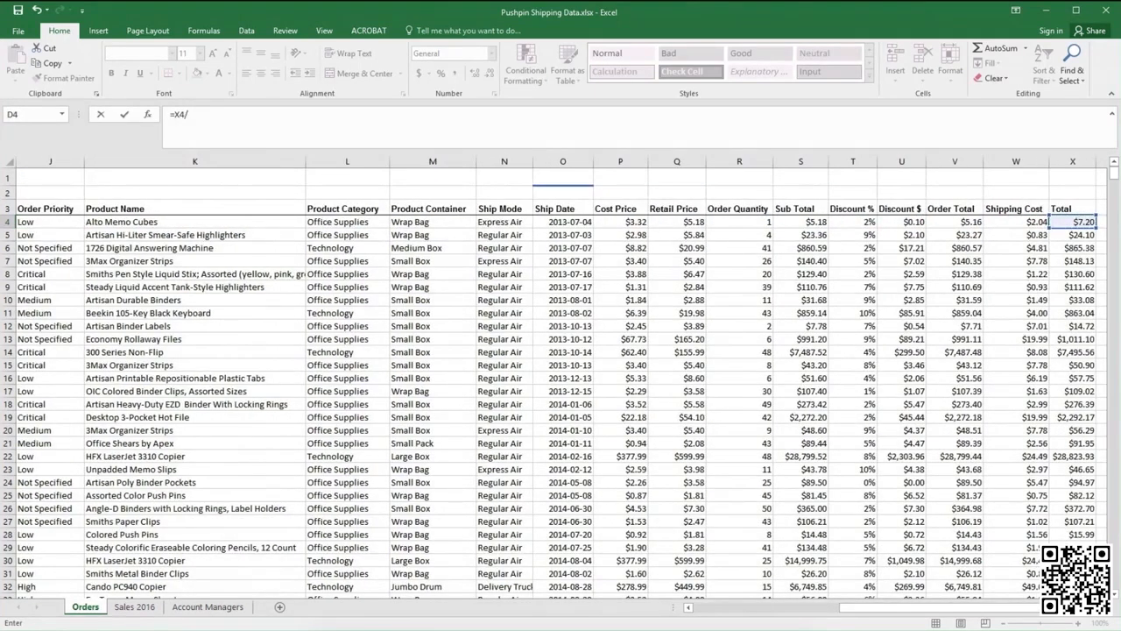
pyautogui.press('Left')
pyautogui.press('Left')
pyautogui.press('Left')
pyautogui.press('Right')
pyautogui.press('Right')
pyautogui.press('Right')
pyautogui.press('Right')
pyautogui.press('Right')
pyautogui.press('Right')
pyautogui.press('Right')
pyautogui.press('Right')
pyautogui.press('Right')
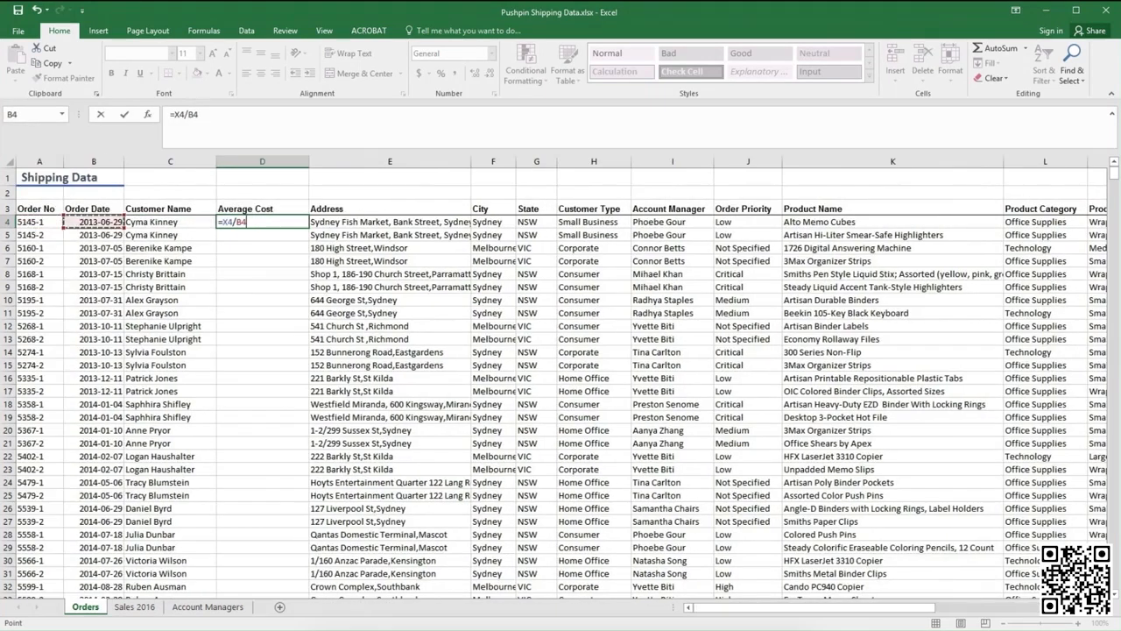
pyautogui.press('Right')
pyautogui.press('Right')
pyautogui.press('Right')
pyautogui.press('Right')
pyautogui.press('Right')
pyautogui.press('Right')
pyautogui.press('Right')
pyautogui.press('Right')
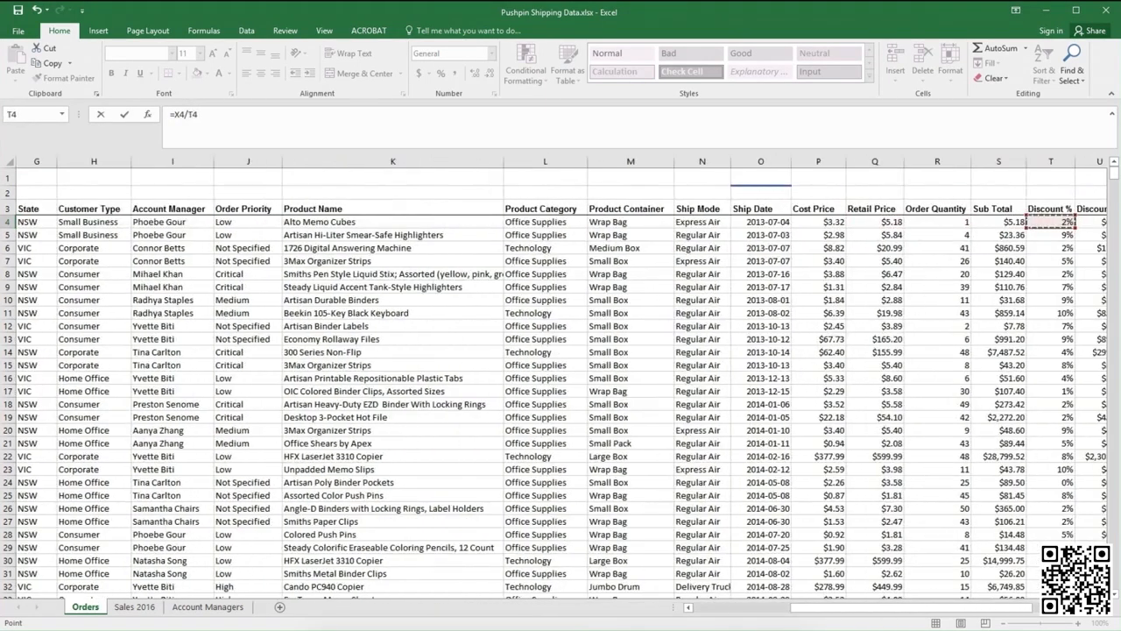
pyautogui.press('Return')
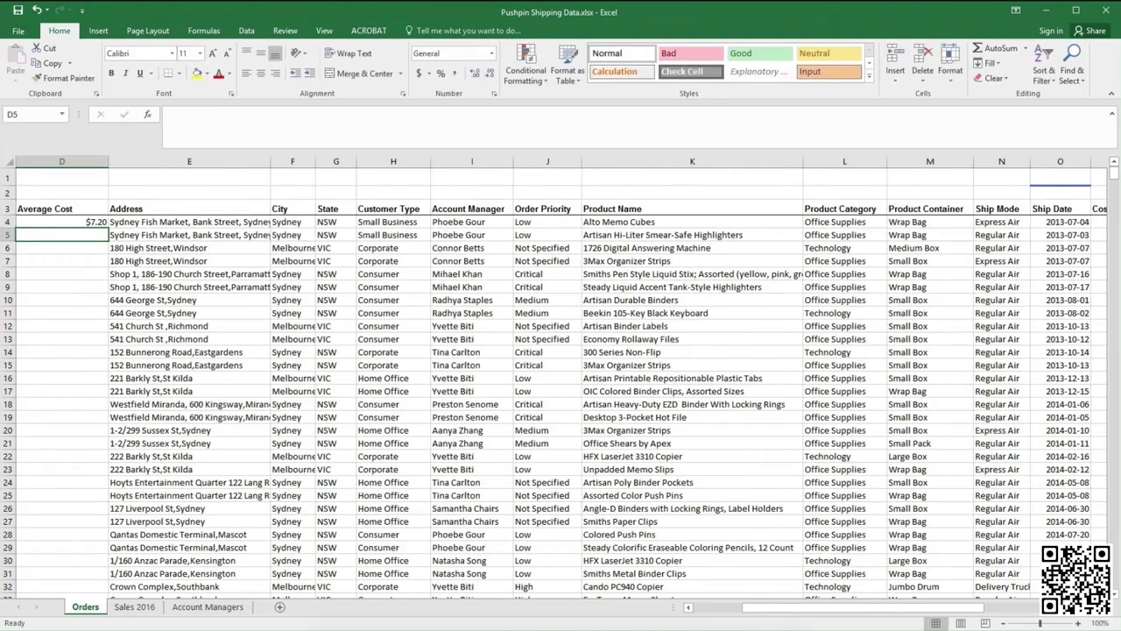
# - Fill the Average Cost formula down the rest of the column
pyautogui.moveTo(764, 614); pyautogui.dragTo(692, 615)
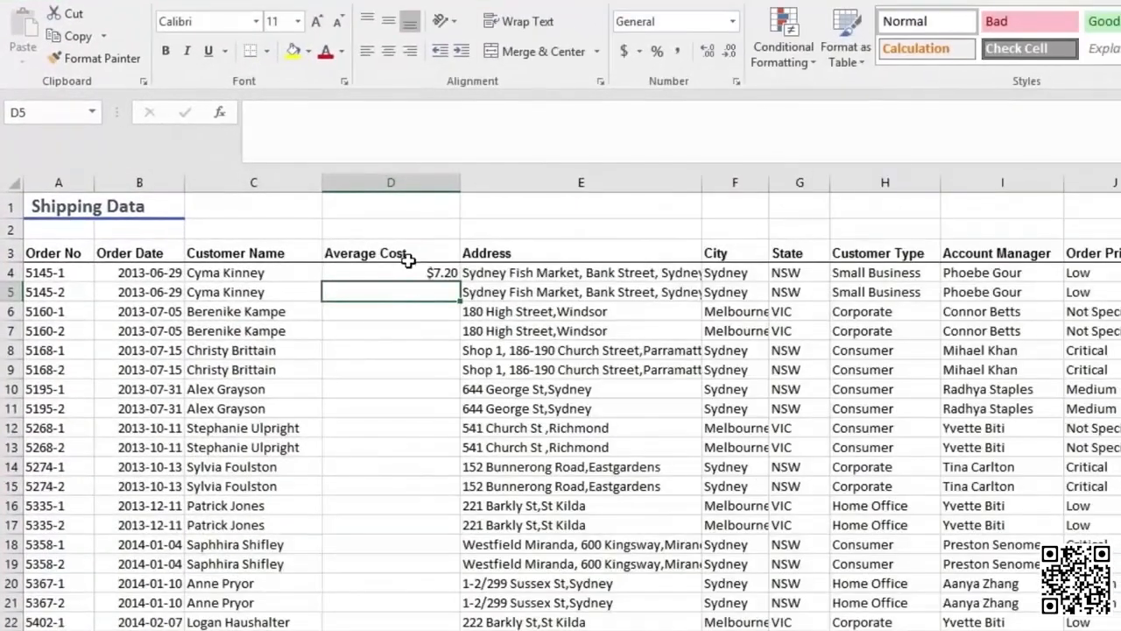
pyautogui.click(422, 272)
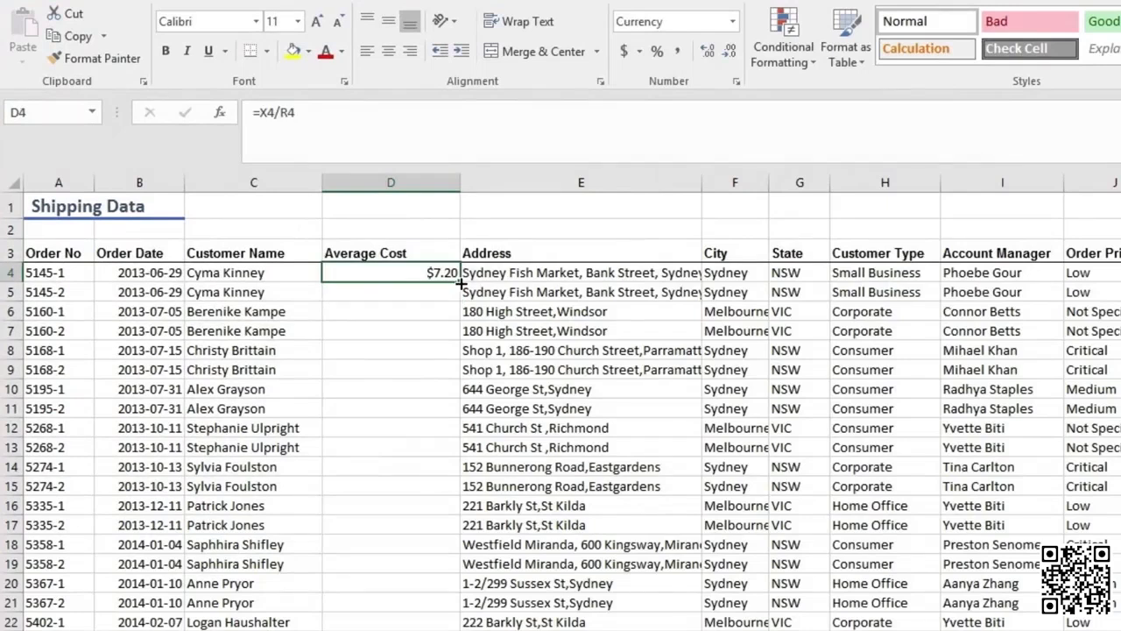
pyautogui.doubleClick(460, 281)
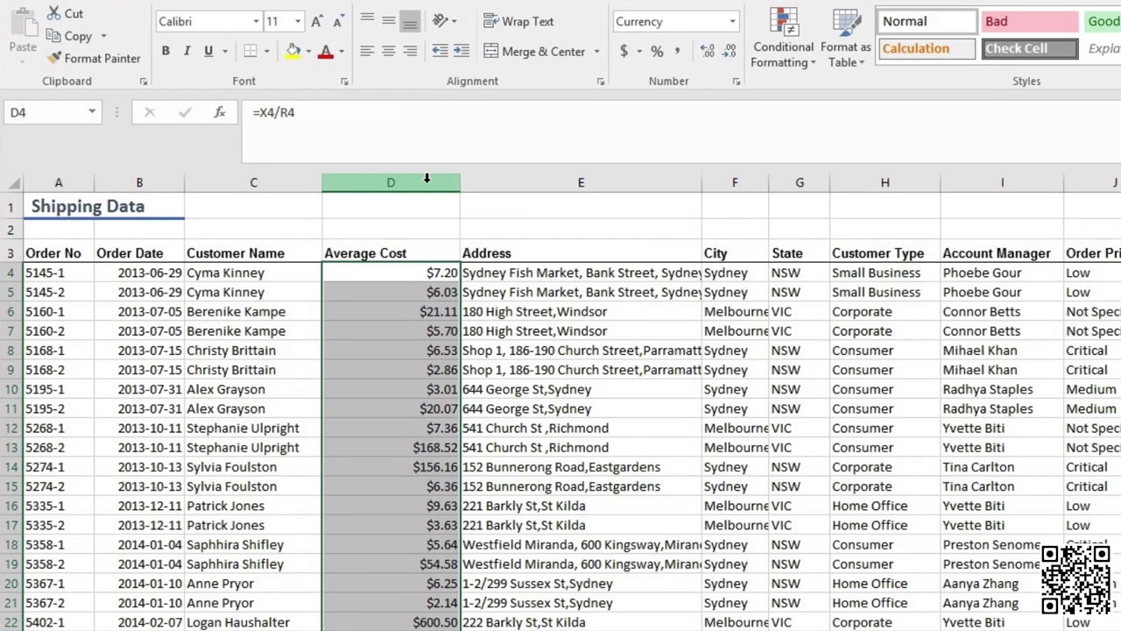
pyautogui.moveTo(533, 178); pyautogui.dragTo(741, 180)
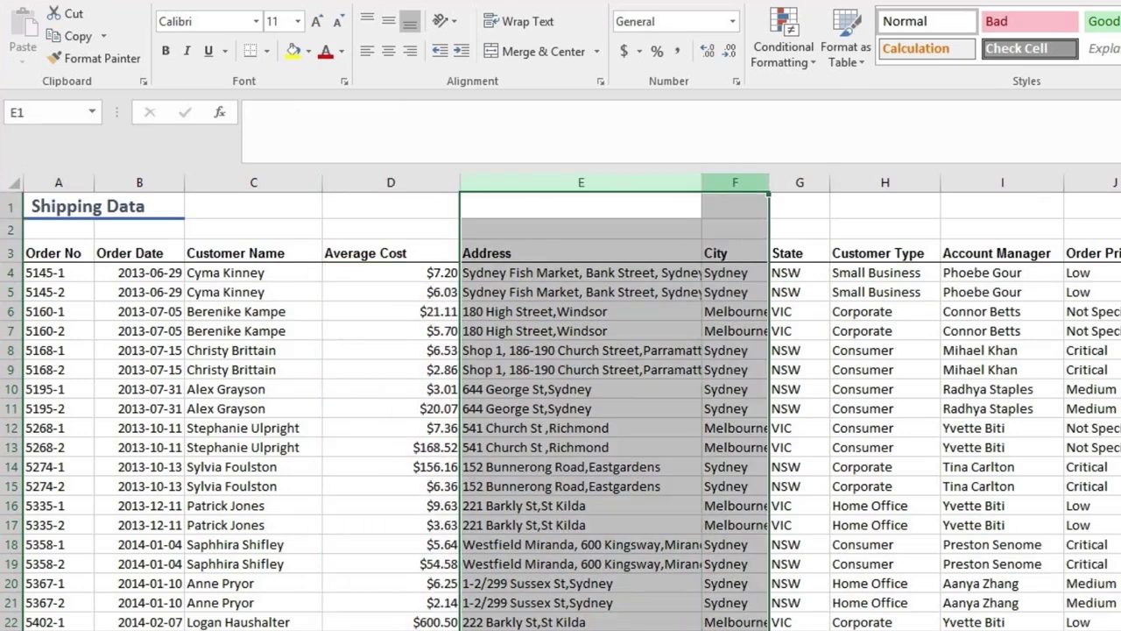
pyautogui.rightClick(728, 182)
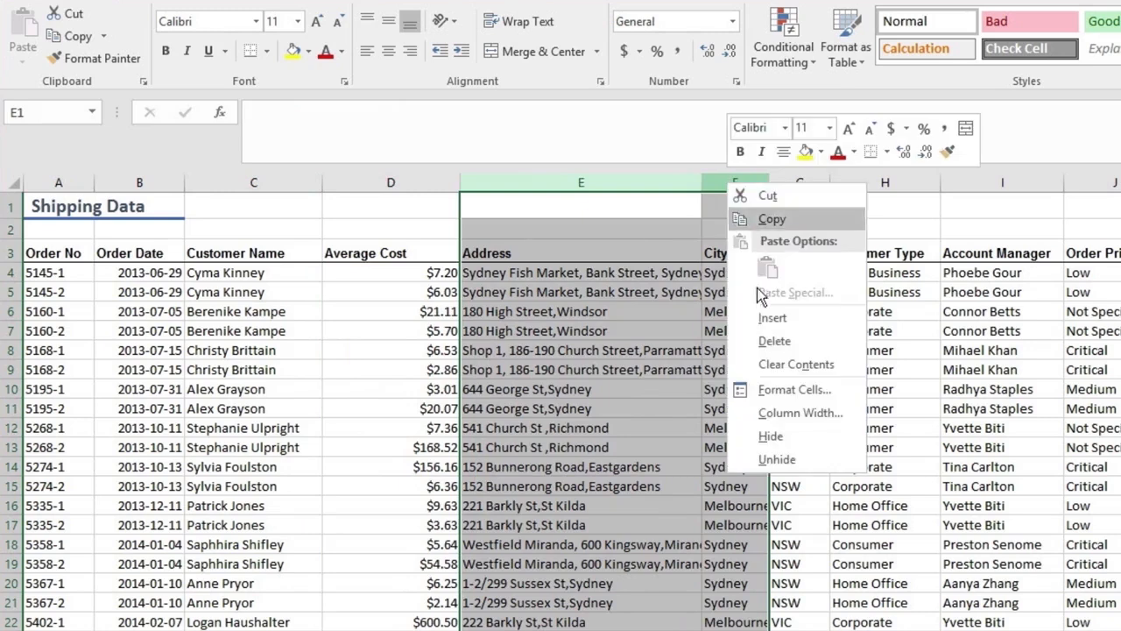
pyautogui.click(772, 319)
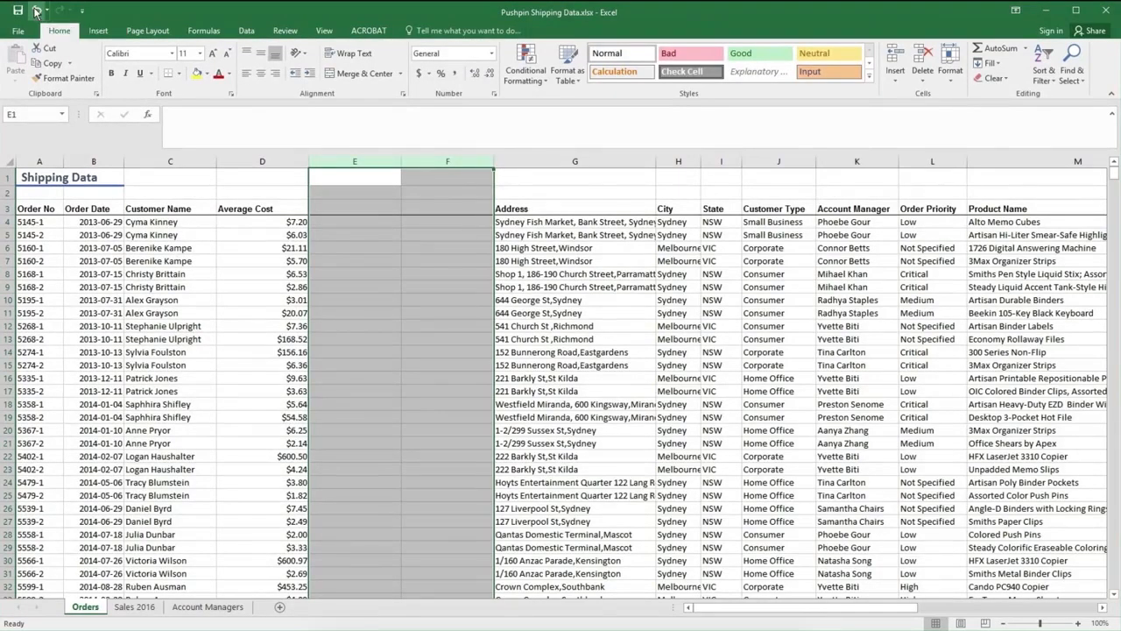
pyautogui.click(36, 12)
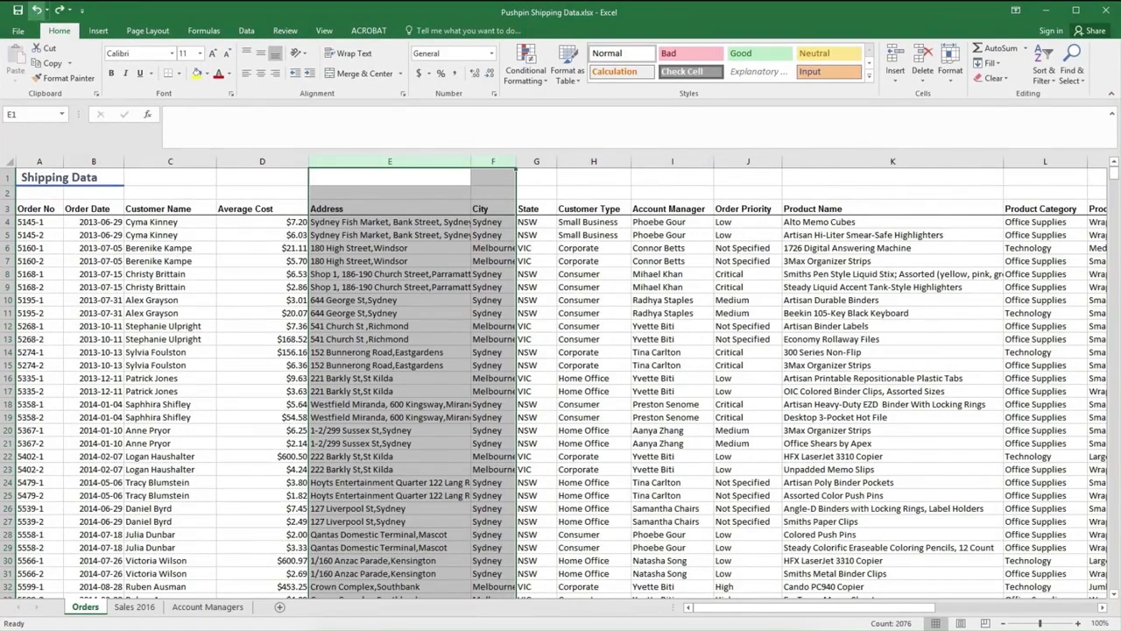
# - Hide columns E through X, from Address to Total
pyautogui.click(367, 207)
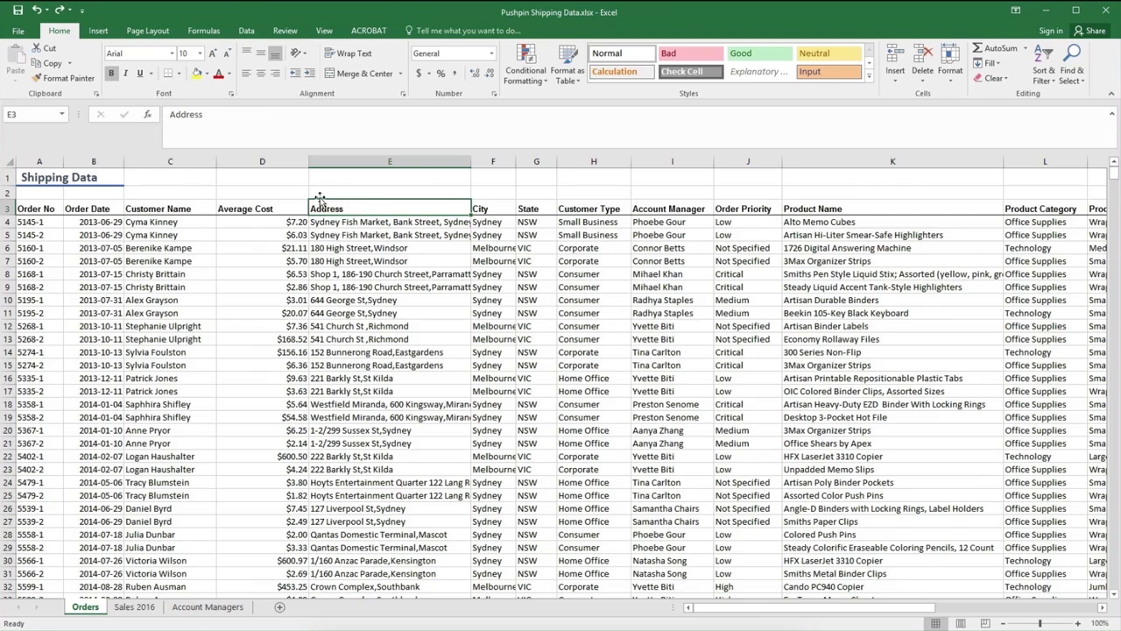
pyautogui.click(364, 162)
pyautogui.moveTo(385, 163); pyautogui.dragTo(801, 166)
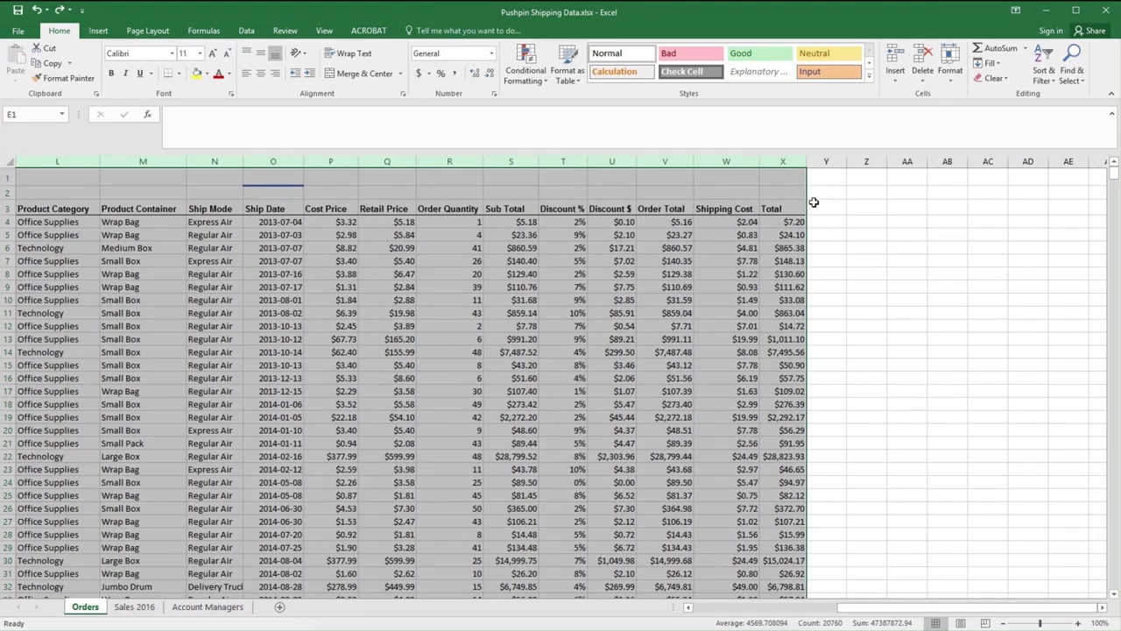
pyautogui.moveTo(846, 612); pyautogui.dragTo(687, 613)
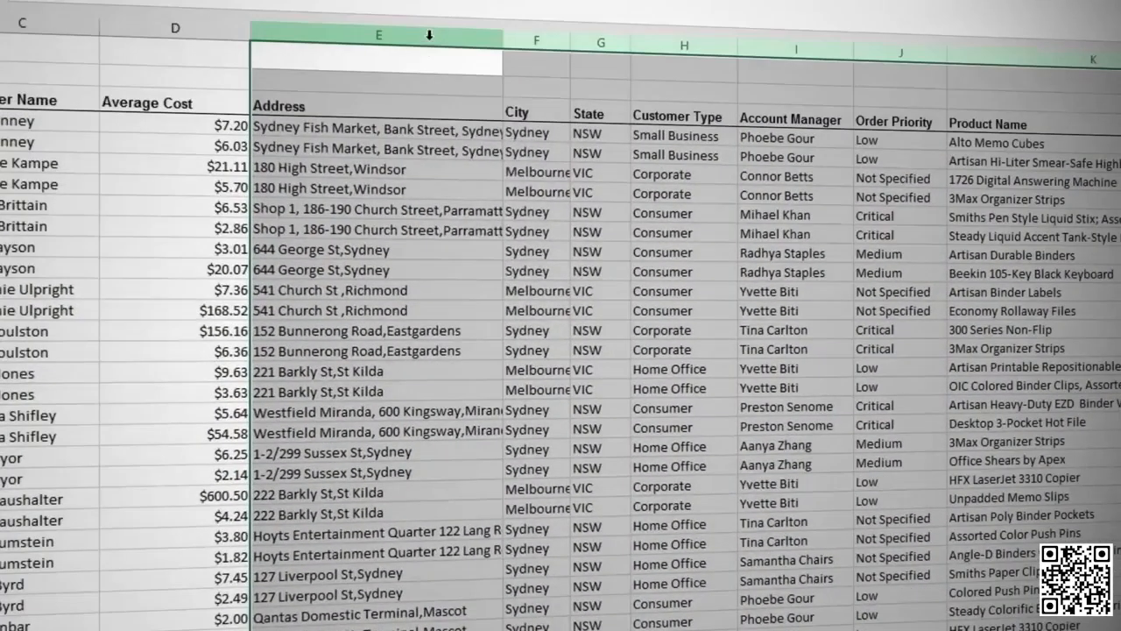
pyautogui.rightClick(429, 35)
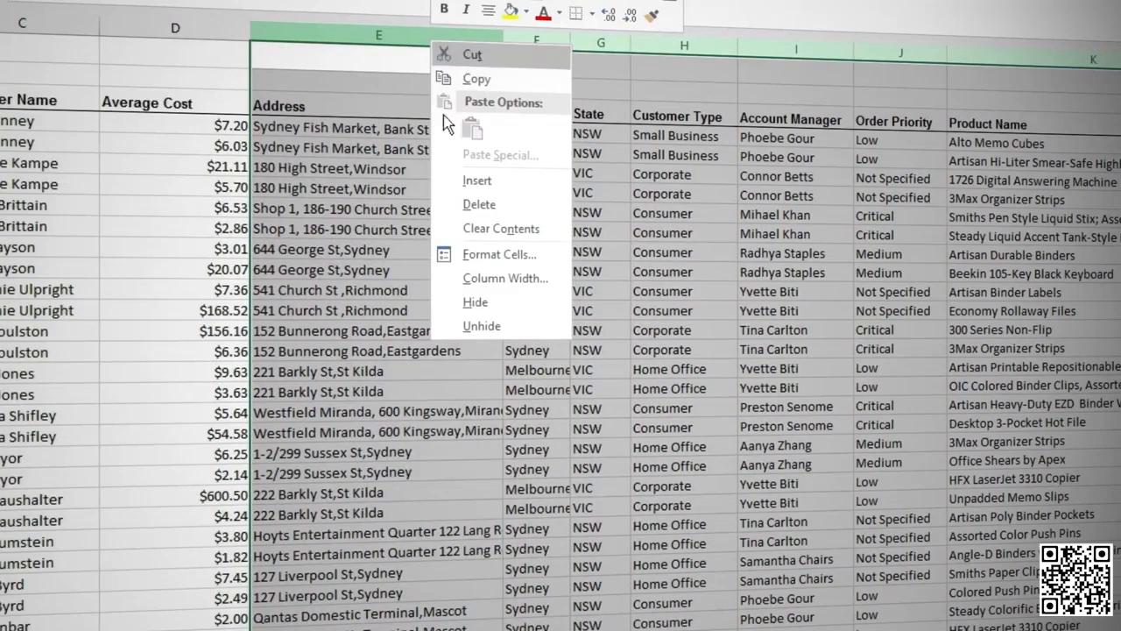
pyautogui.click(473, 301)
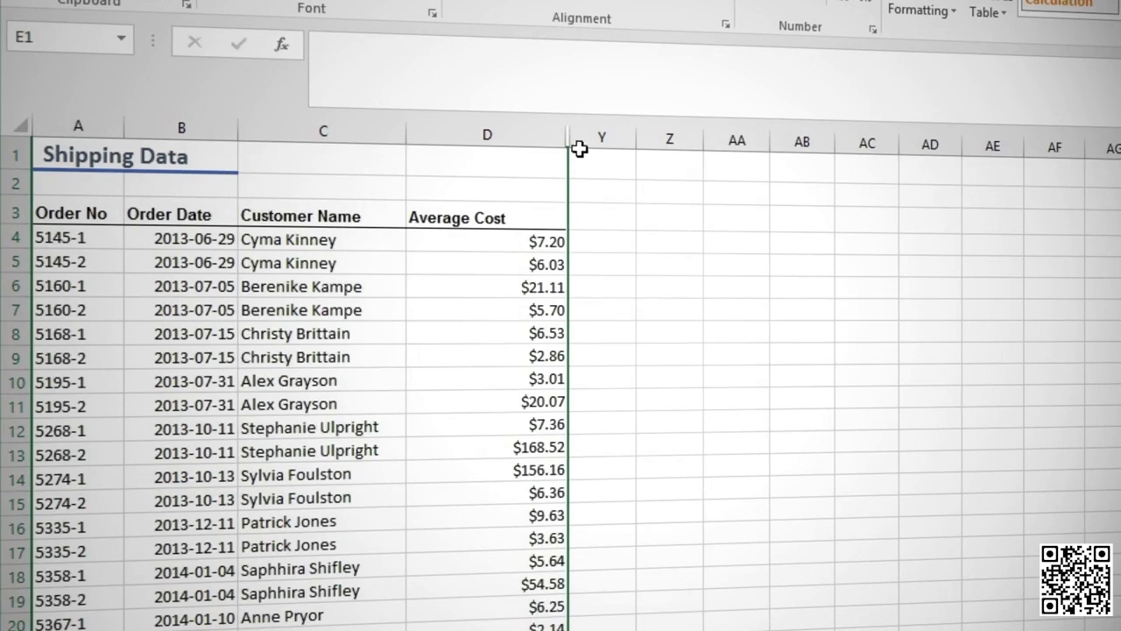
pyautogui.moveTo(565, 136); pyautogui.dragTo(584, 138)
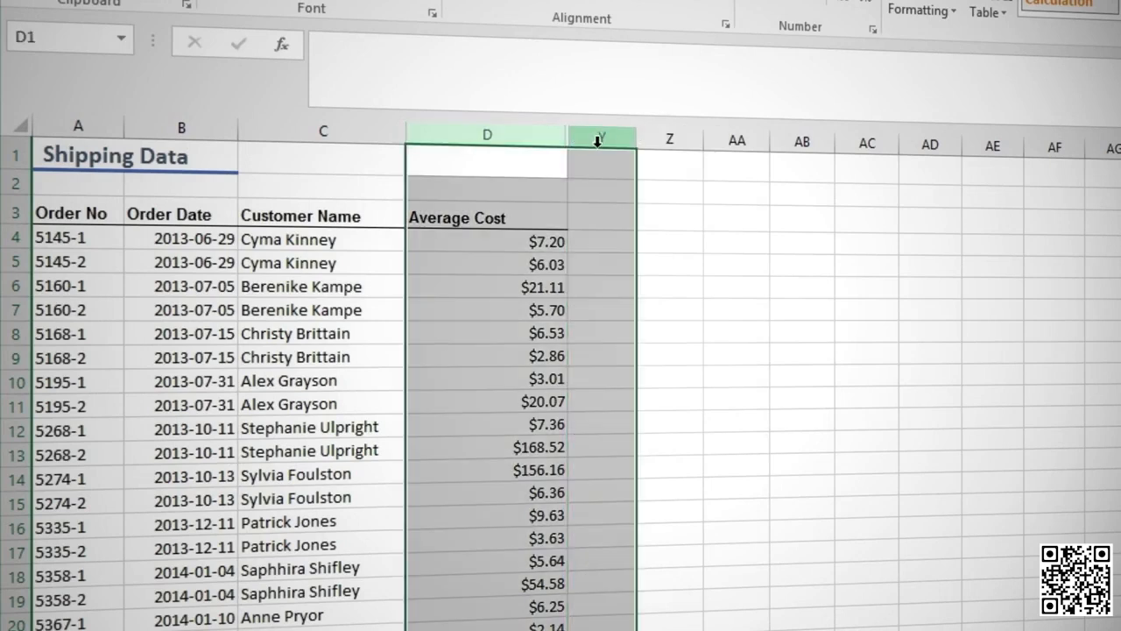
pyautogui.rightClick(600, 139)
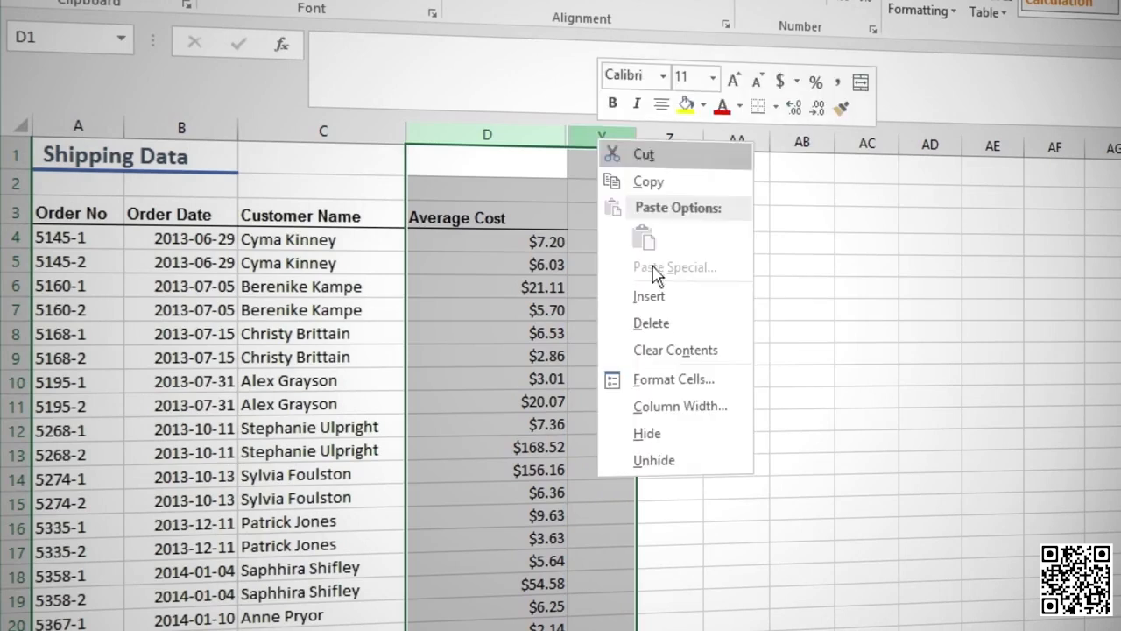
pyautogui.click(655, 460)
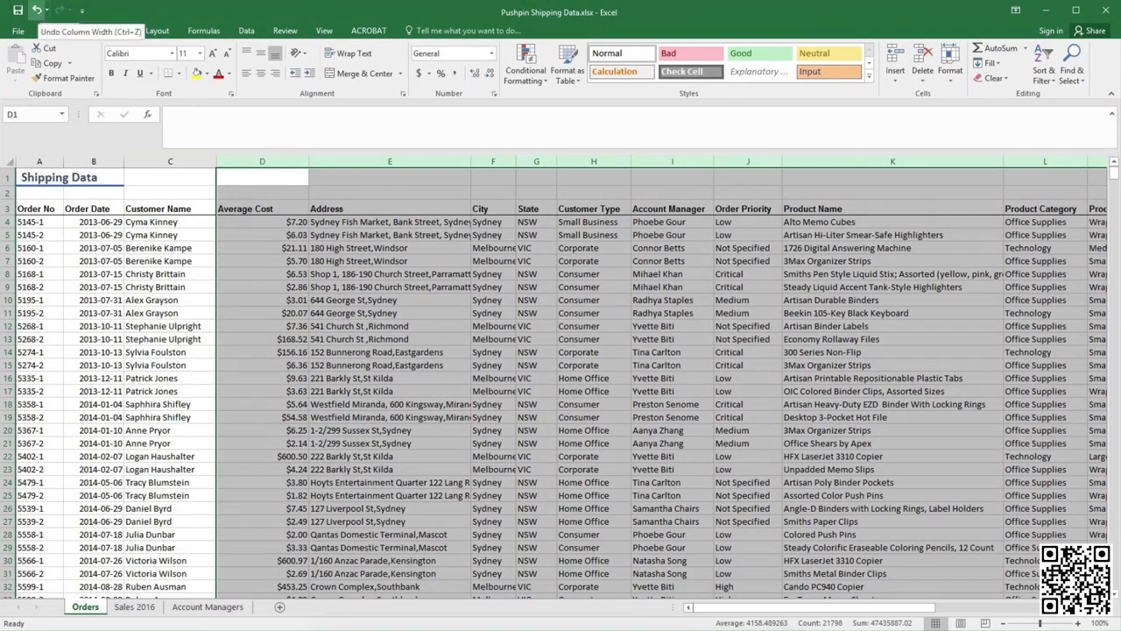
pyautogui.click(37, 10)
pyautogui.click(405, 247)
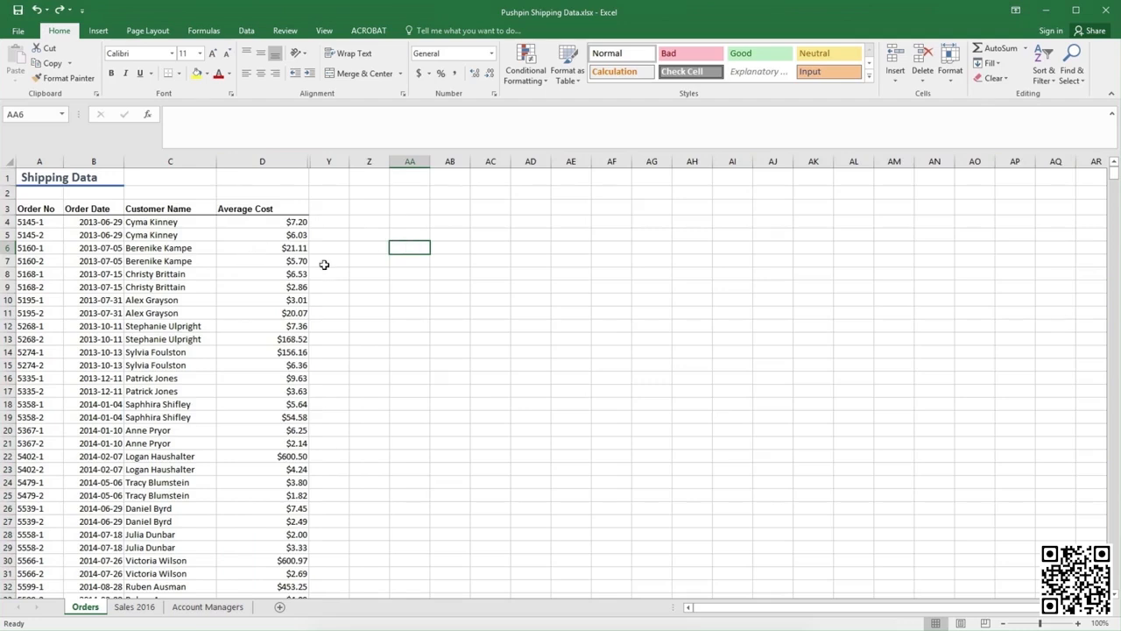